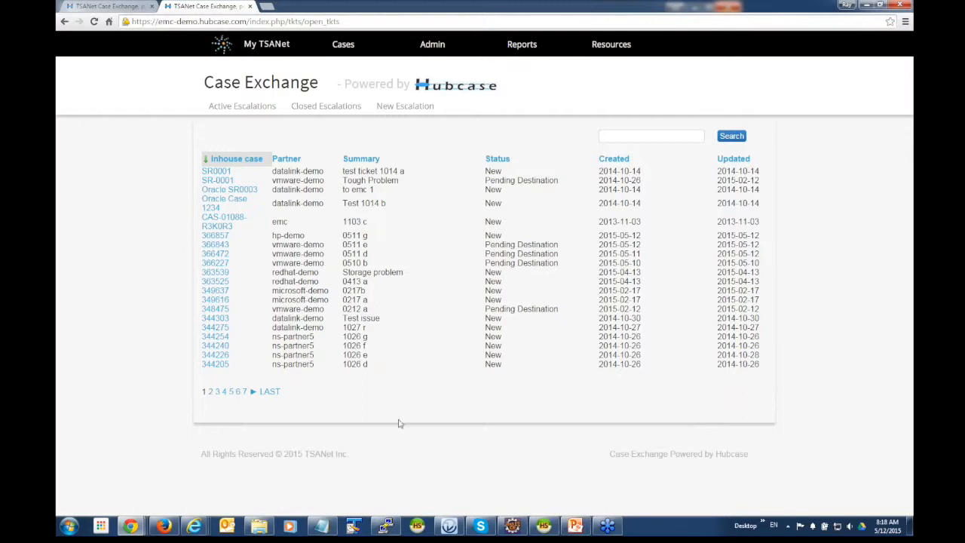
Step: Switch to PowerPoint to view the Solution slide on VMware and EMC, and return to the Case Exchange escalation list
mouse_move(573, 524)
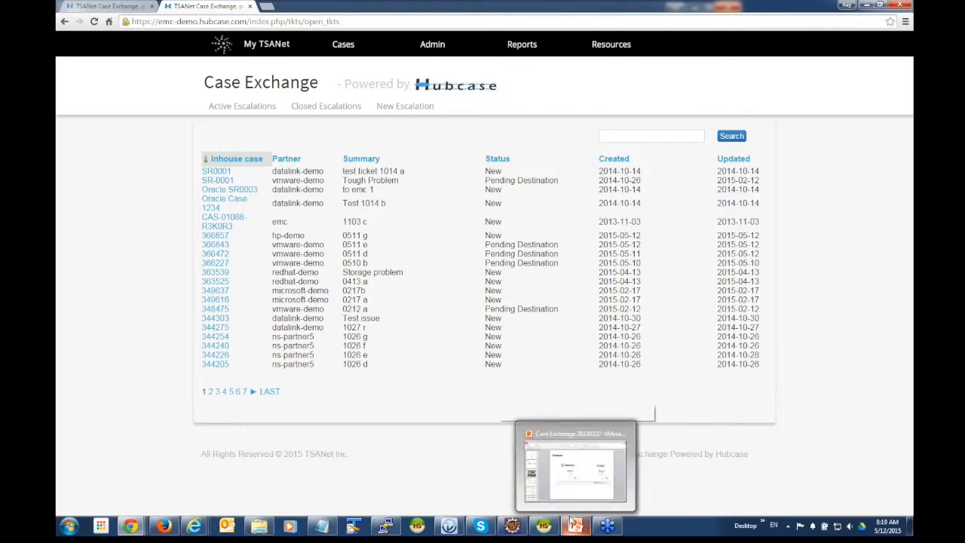
left_click(579, 527)
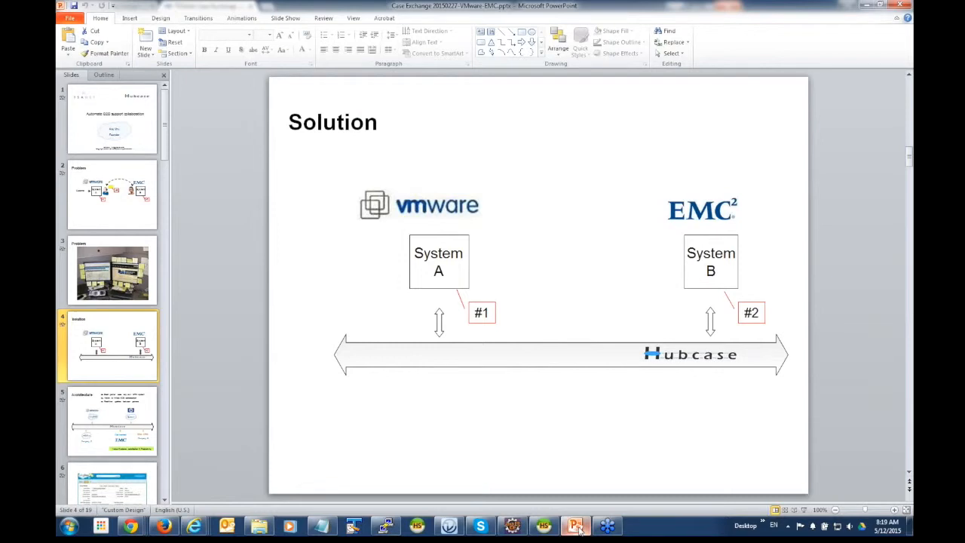
left_click(867, 5)
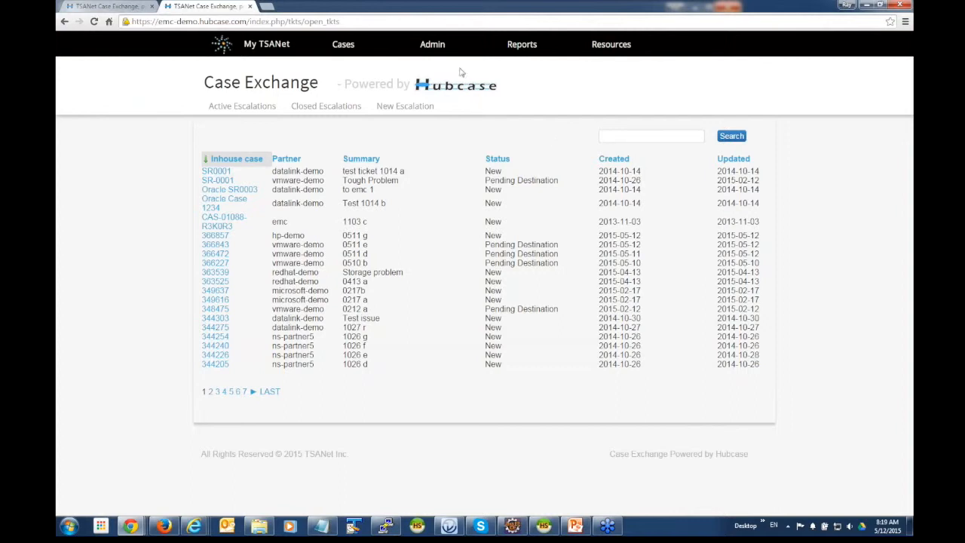
Step: Look at the TSANet Reports page and go back to the open escalations list
left_click(534, 48)
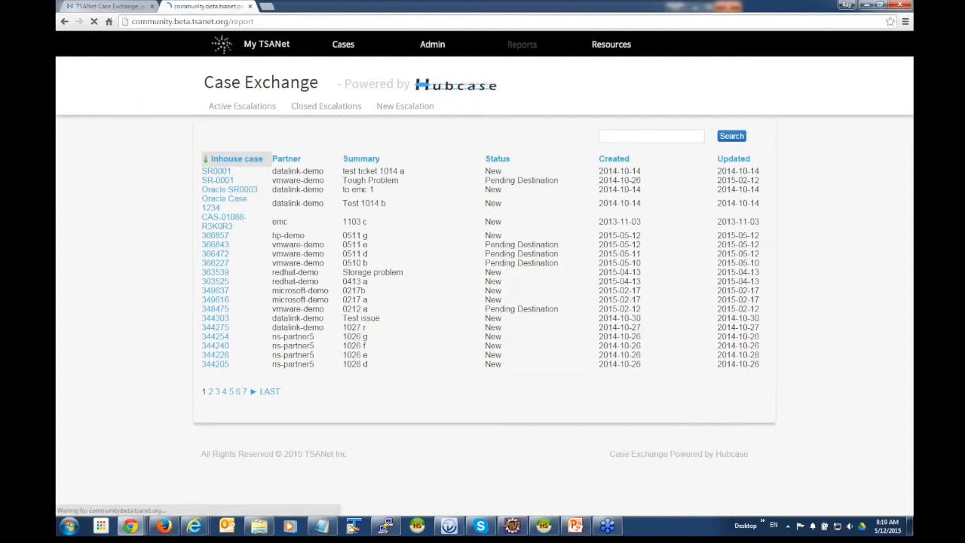
left_click(248, 47)
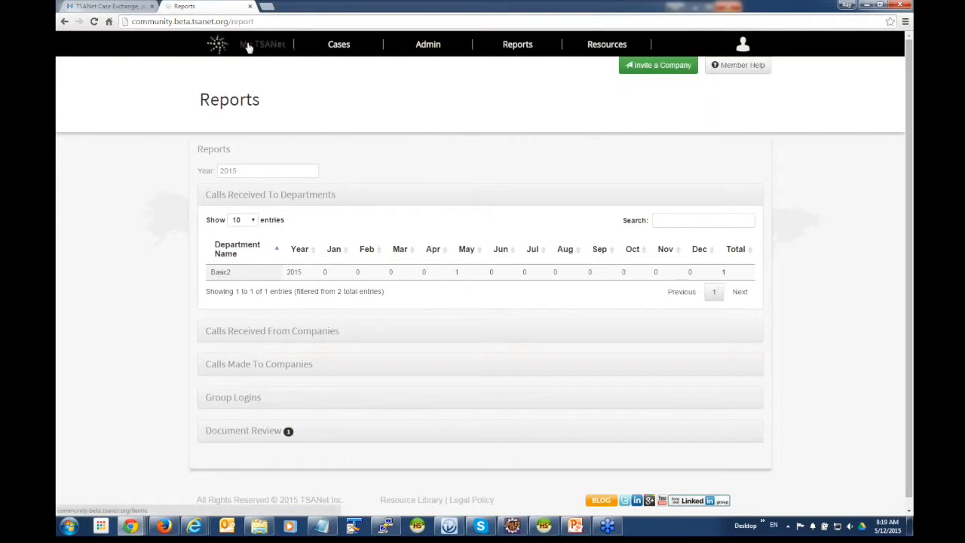
right_click(64, 21)
left_click(78, 51)
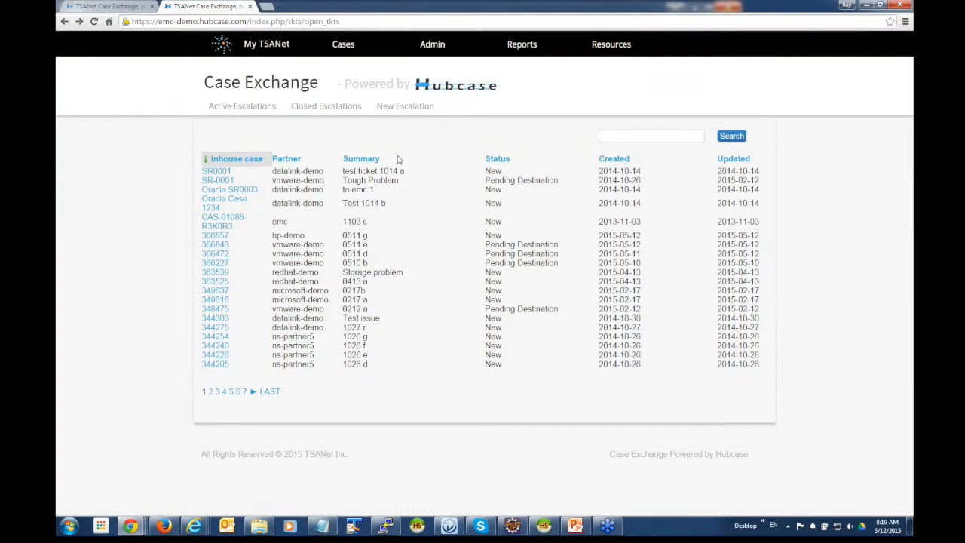
Step: Switch to the Salesforce window and start a new case with Web as the case origin
left_click(880, 6)
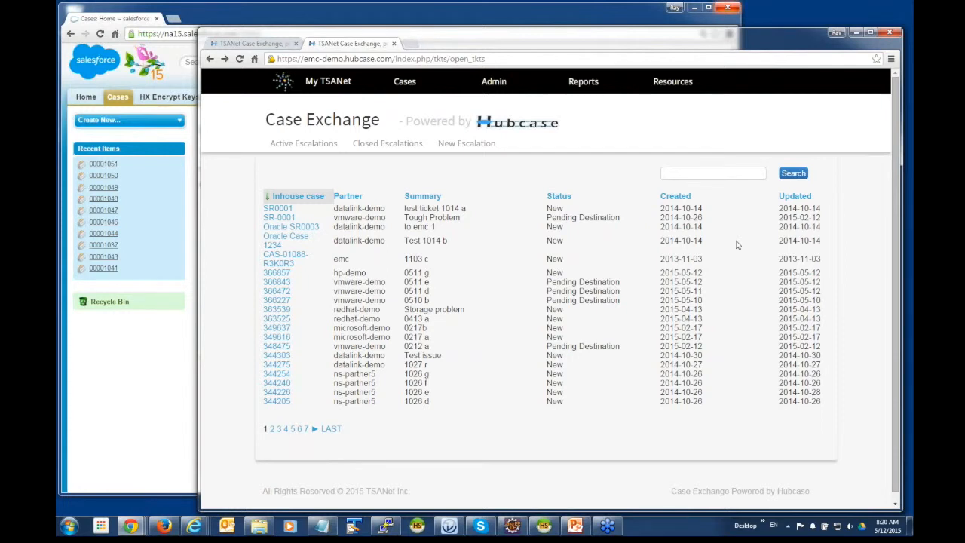
left_click(572, 24)
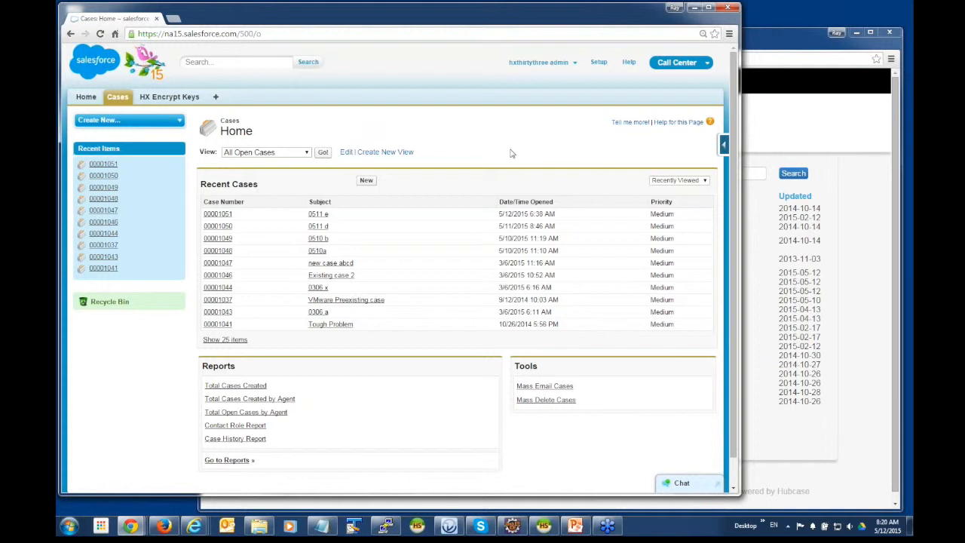
left_click(367, 181)
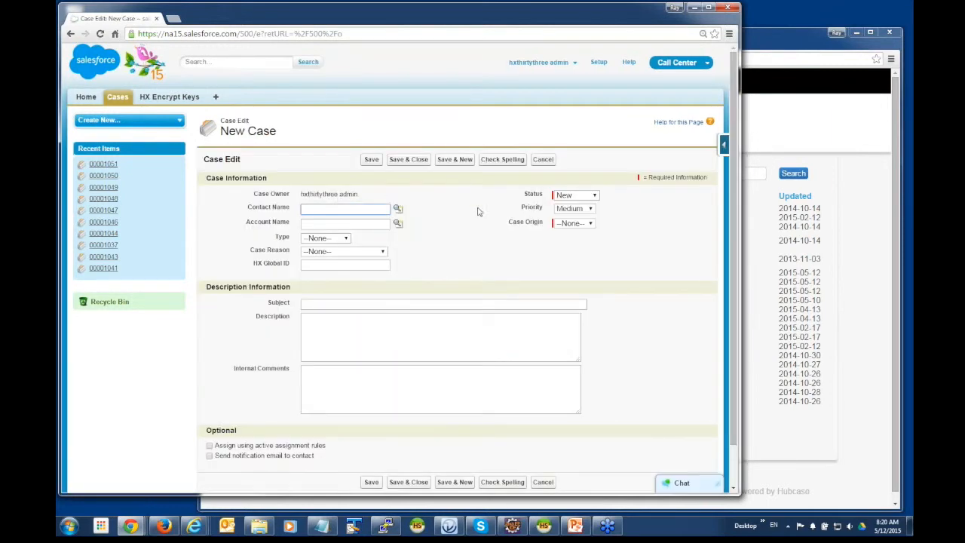
left_click(569, 223)
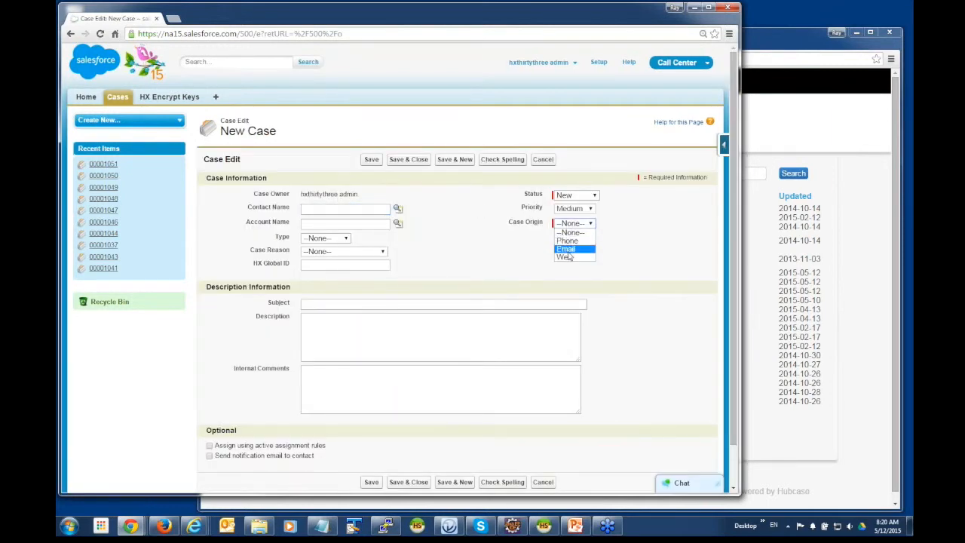
left_click(567, 257)
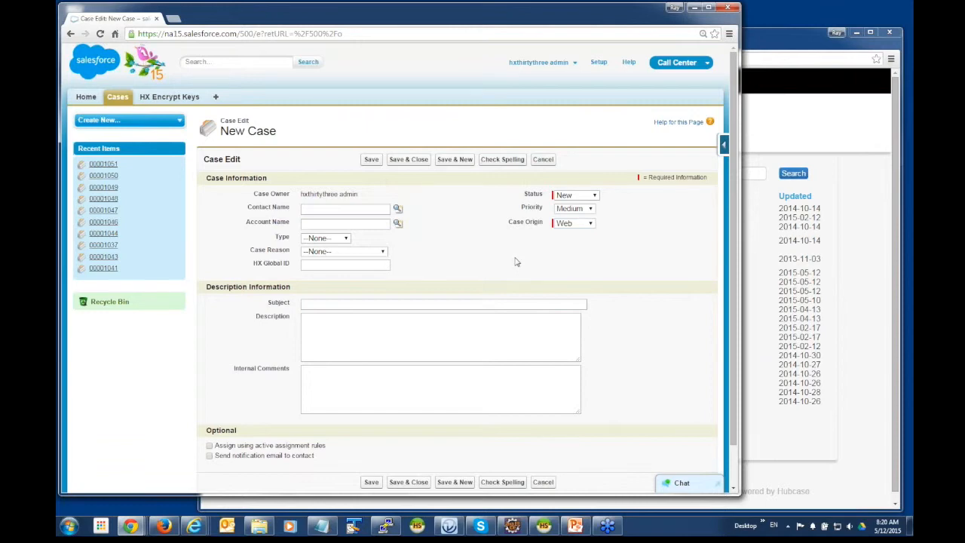
Step: Give the new case the subject "demo 0512" and the description "desc", and save it
left_click(521, 308)
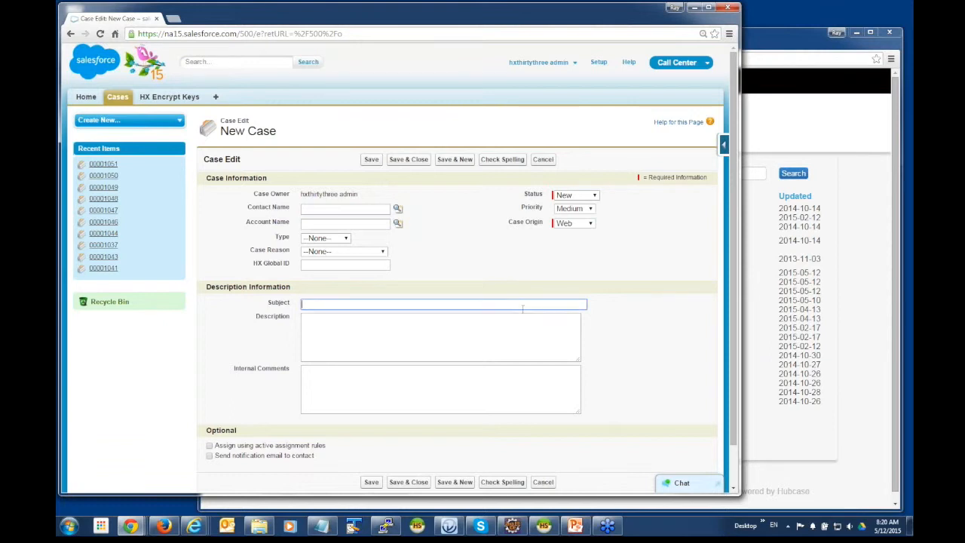
type("demo 0512")
left_click(403, 331)
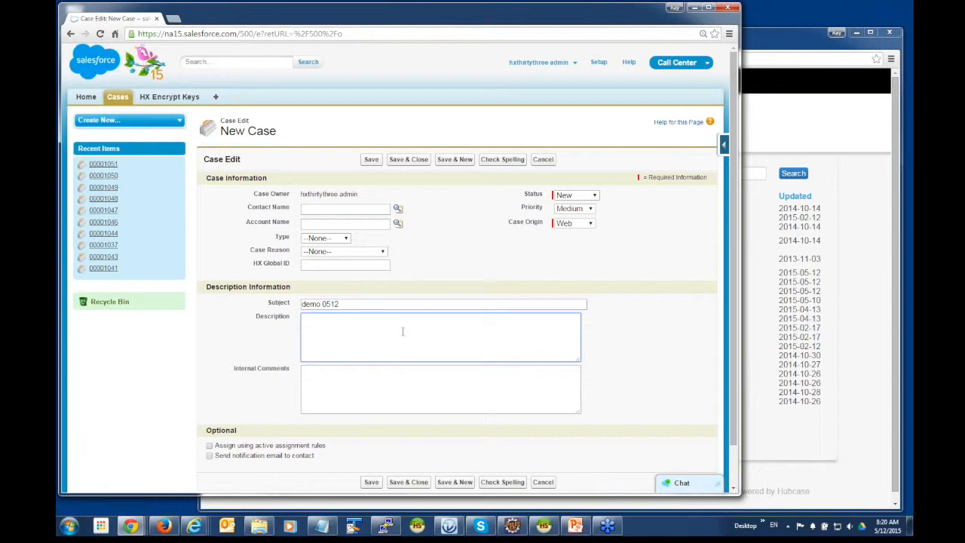
type("desc")
left_click(371, 162)
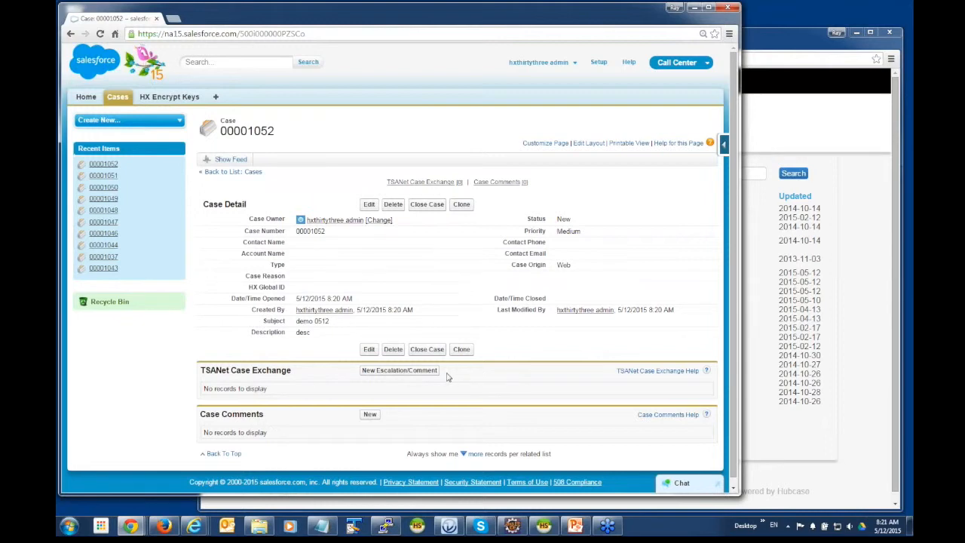
Step: Escalate the case to emc-demo(EMC Demo) through TSANet Case Exchange, with the initiator's contact phone and the comment "contact emc", and save the escalation
left_click(399, 371)
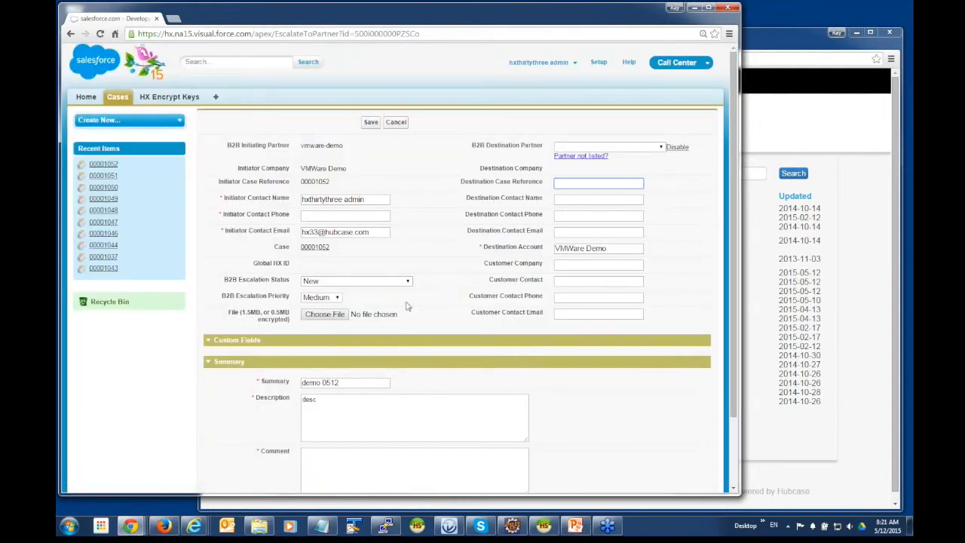
left_click(661, 147)
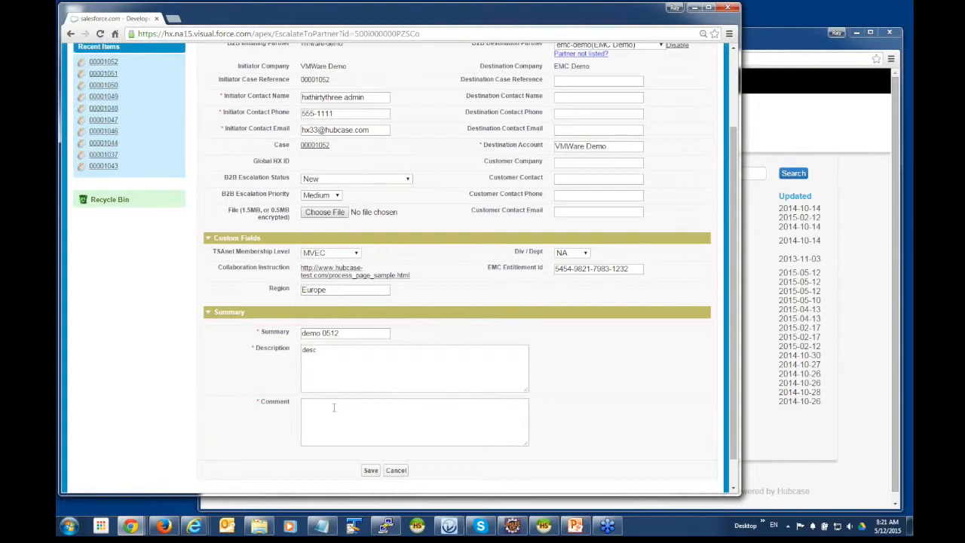
left_click(337, 408)
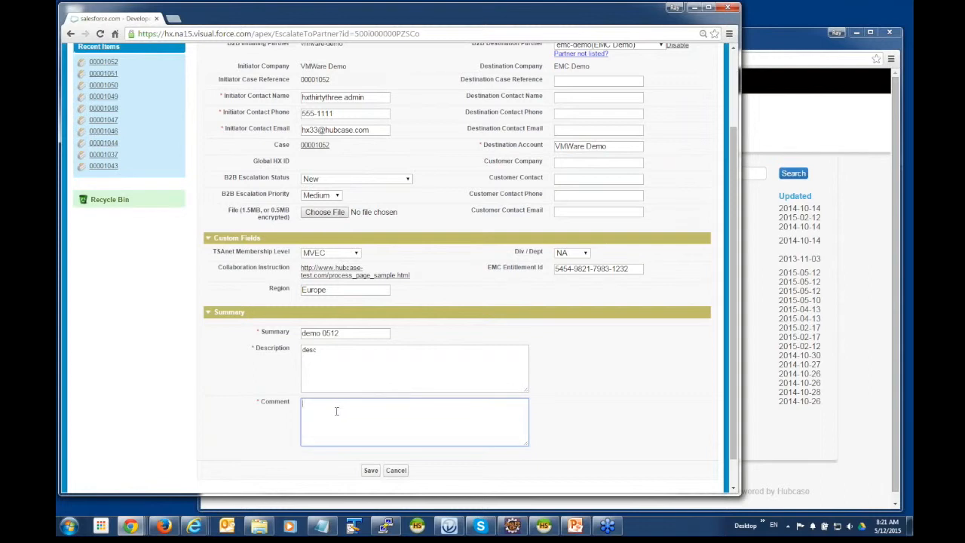
type("contact emc")
left_click(370, 472)
scroll(370, 472, "up", 1)
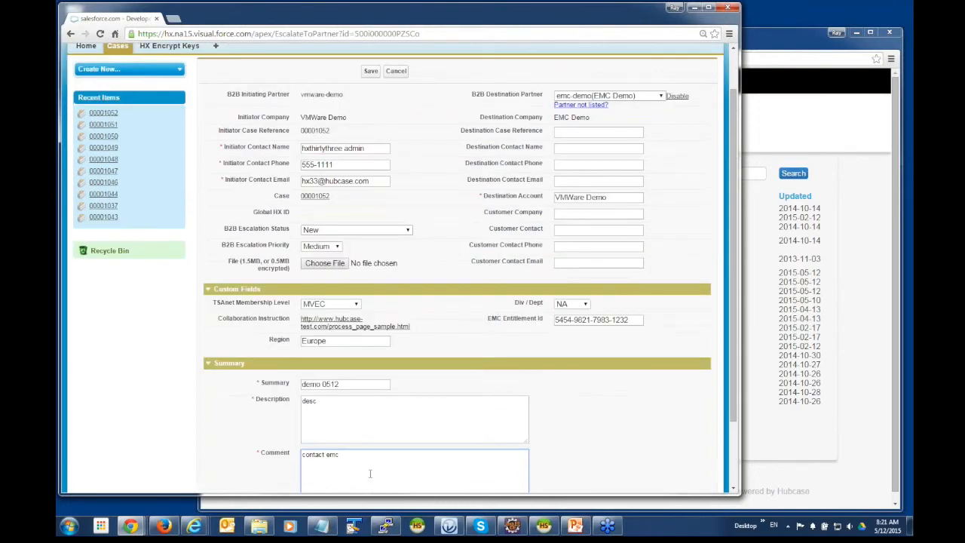
scroll(370, 473, "down", 2)
left_click(369, 438)
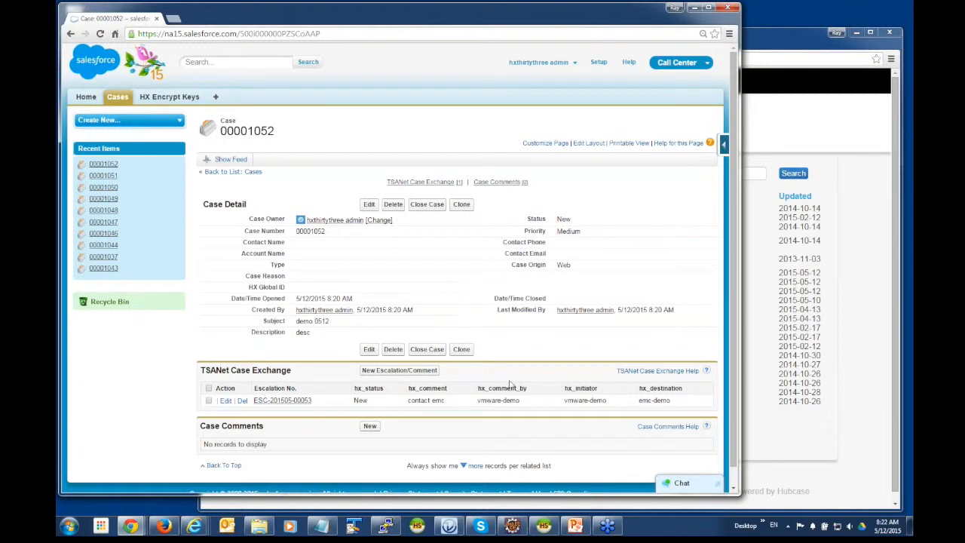
Step: Switch to the Case Exchange window, refresh the active escalations and sort them by creation date, newest first
left_click(772, 48)
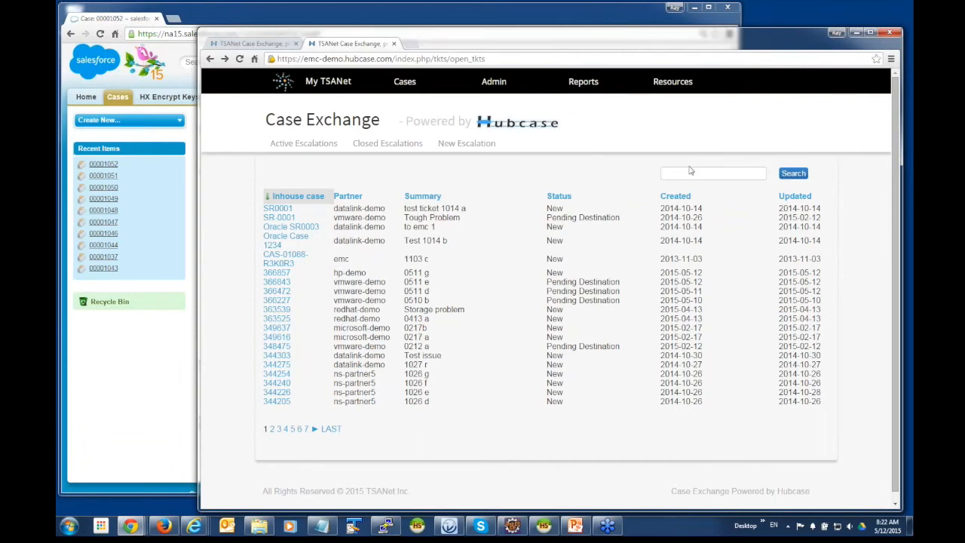
left_click(300, 146)
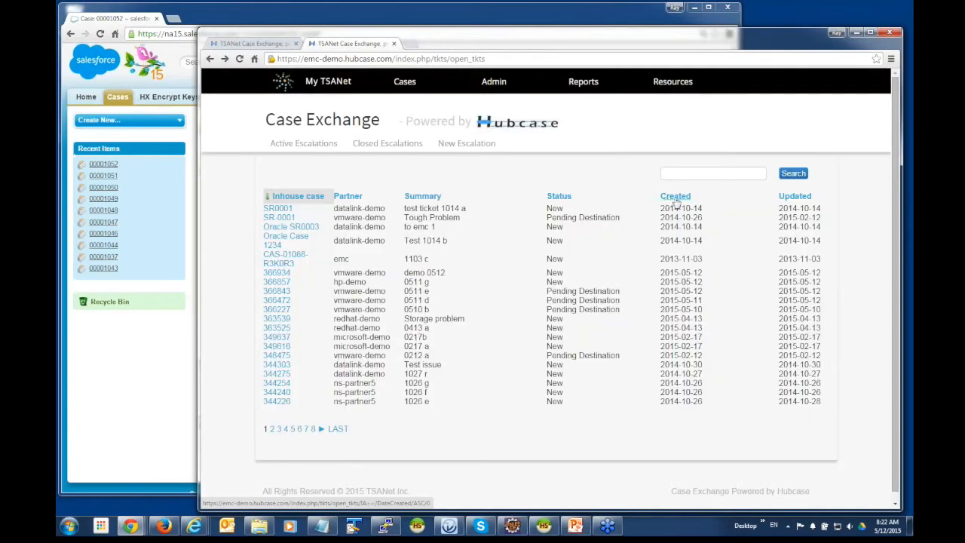
left_click(682, 197)
left_click(722, 197)
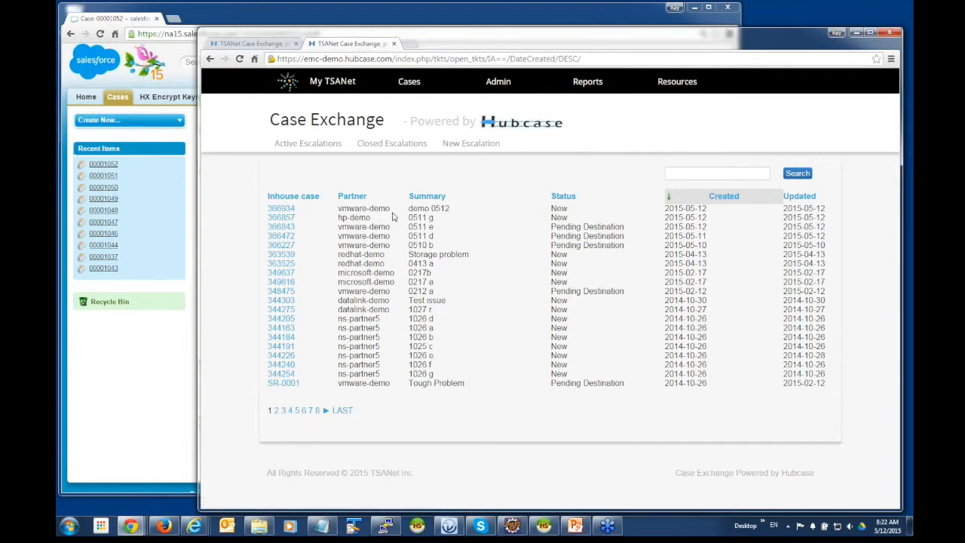
Step: Open the "demo 0512" ticket from vmware-demo and review its interaction fields, partner required fields and details
left_click_drag(409, 208, 449, 210)
left_click(491, 184)
left_click(287, 213)
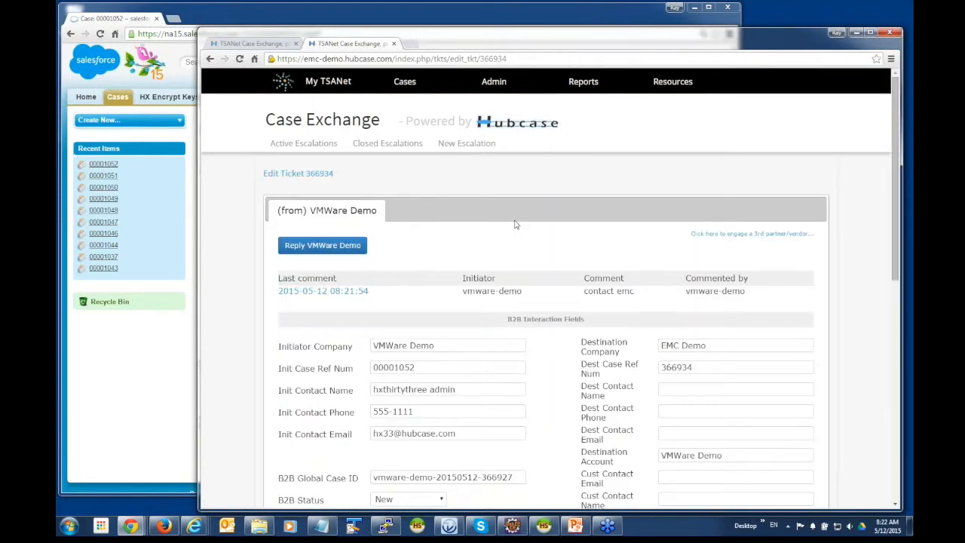
scroll(515, 224, "down", 2)
scroll(545, 286, "down", 1)
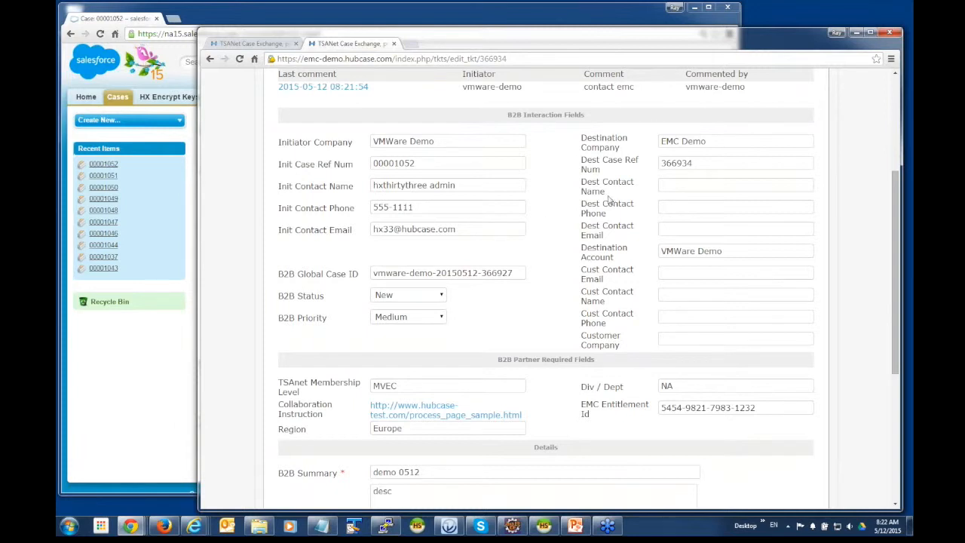
scroll(609, 202, "down", 5)
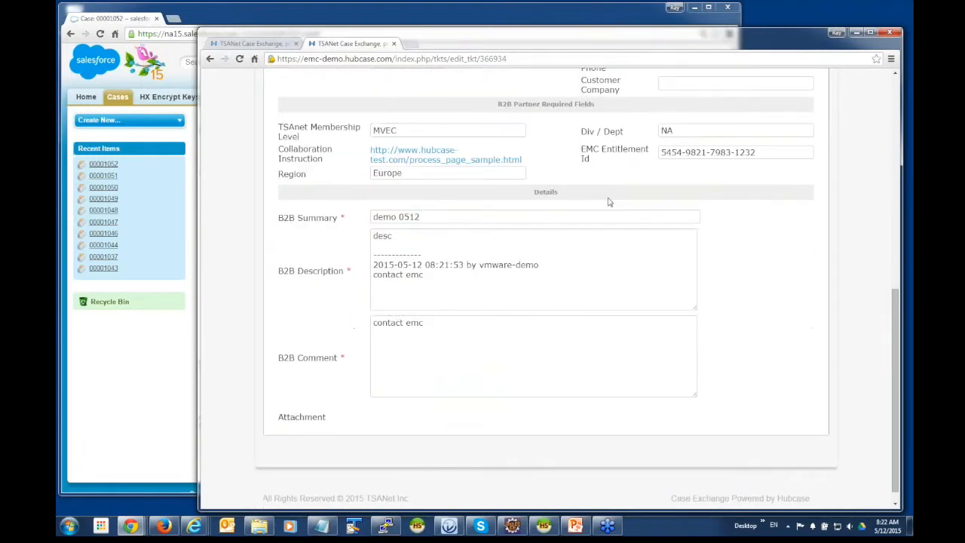
scroll(609, 202, "up", 10)
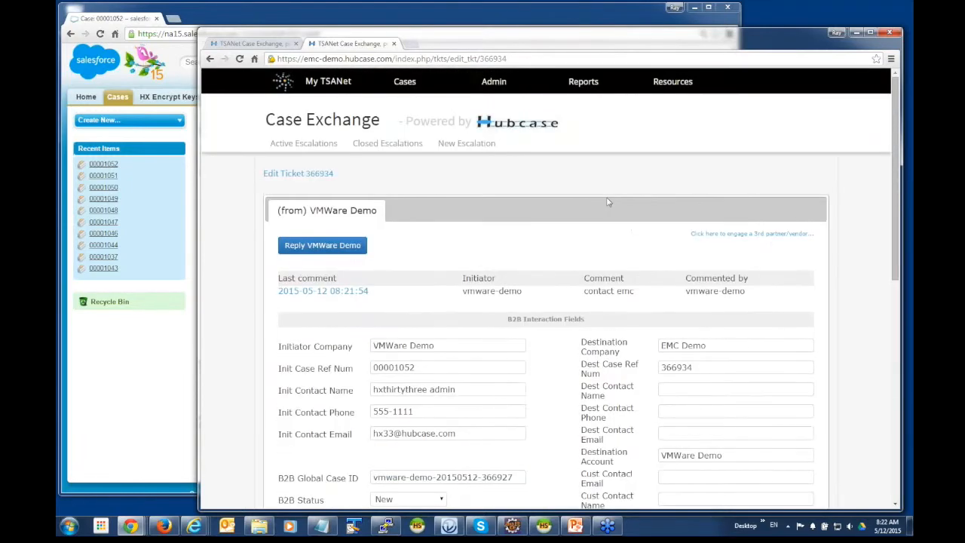
Step: Reply to VMWare Demo on the ticket with the comment "got it. thanks." and submit it
left_click(345, 247)
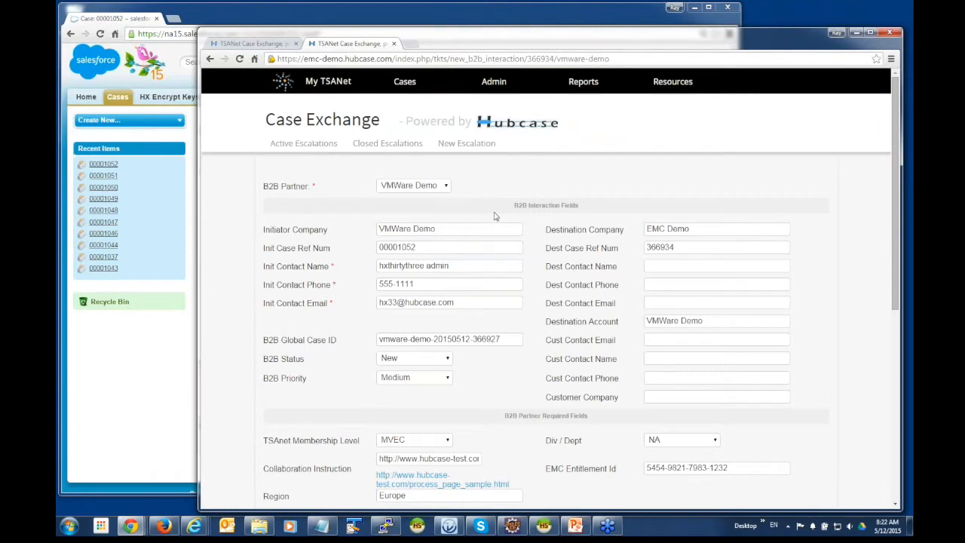
scroll(495, 216, "down", 4)
left_click(490, 371)
type("got it. thanks.")
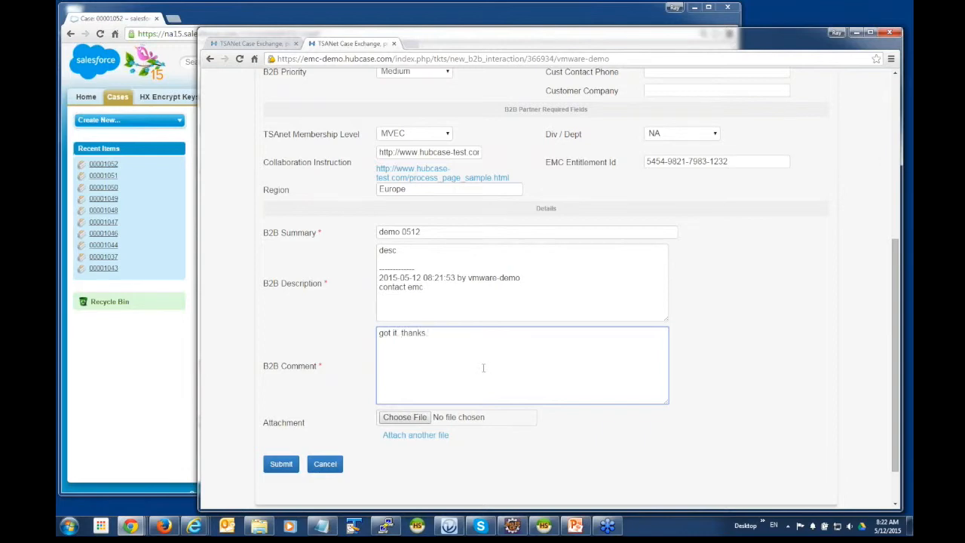
scroll(483, 367, "up", 3)
scroll(482, 370, "down", 4)
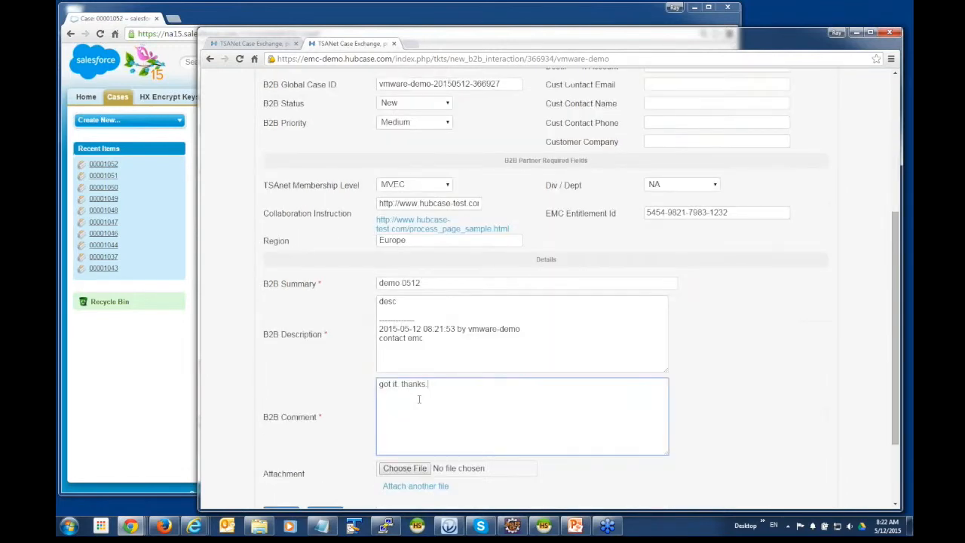
left_click(281, 410)
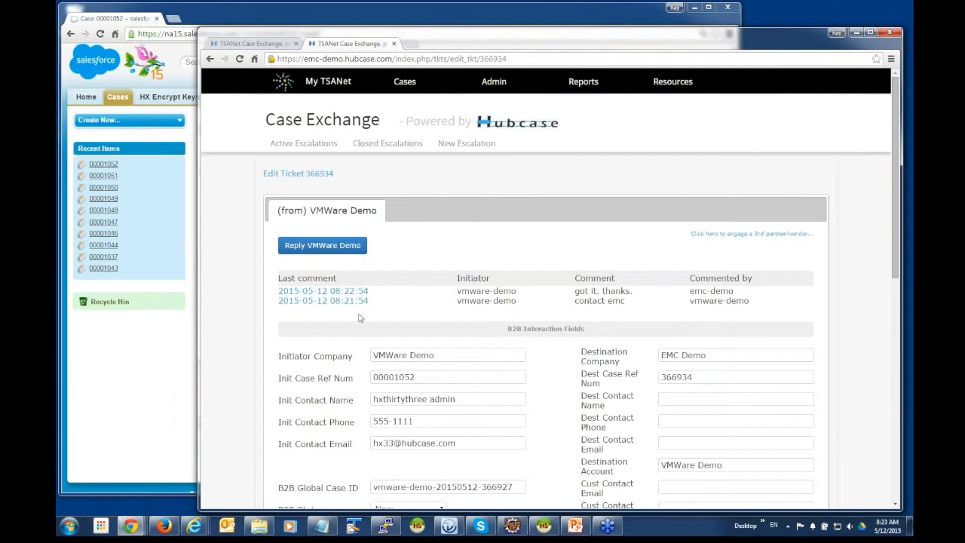
Step: Switch back to Salesforce and reload the "demo 0512" case to check for the partner's reply
left_click(169, 339)
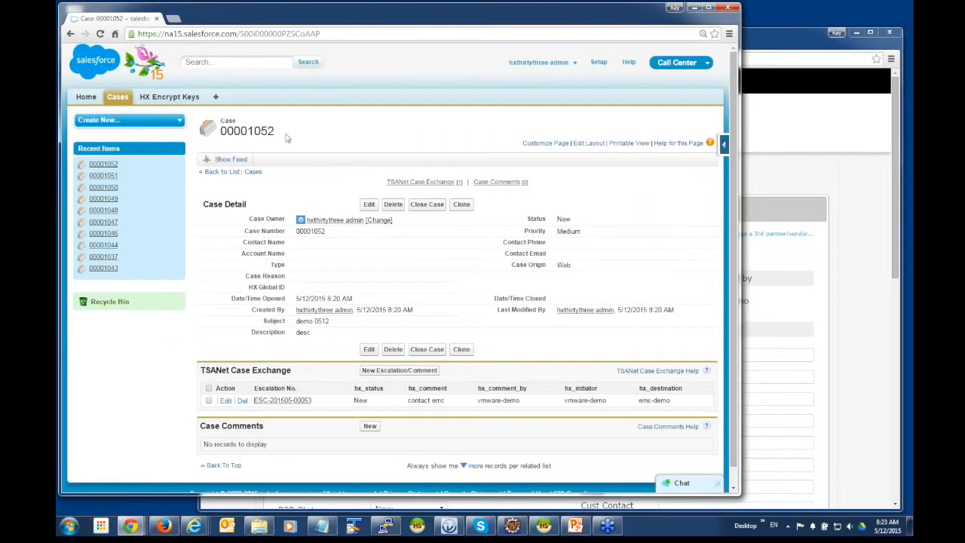
left_click(100, 34)
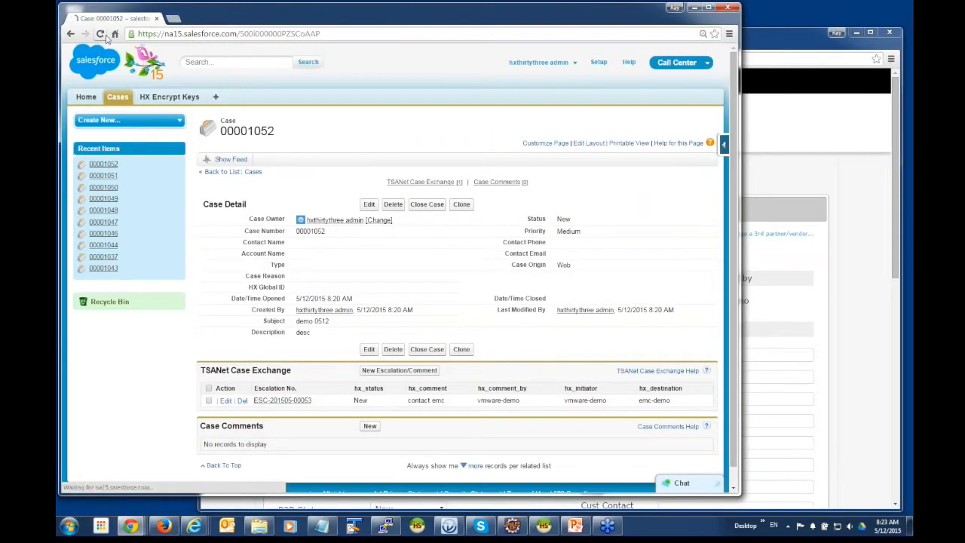